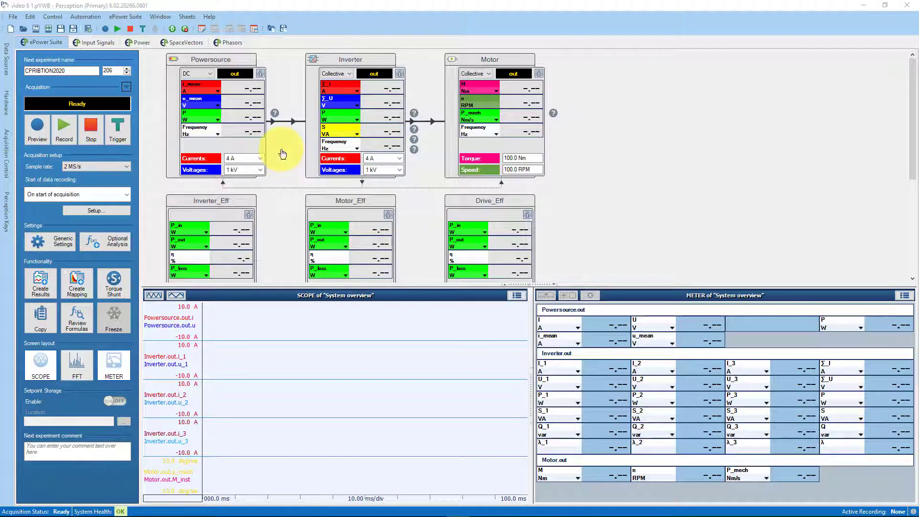
{"action": "left_click", "coordinate": [367, 65]}
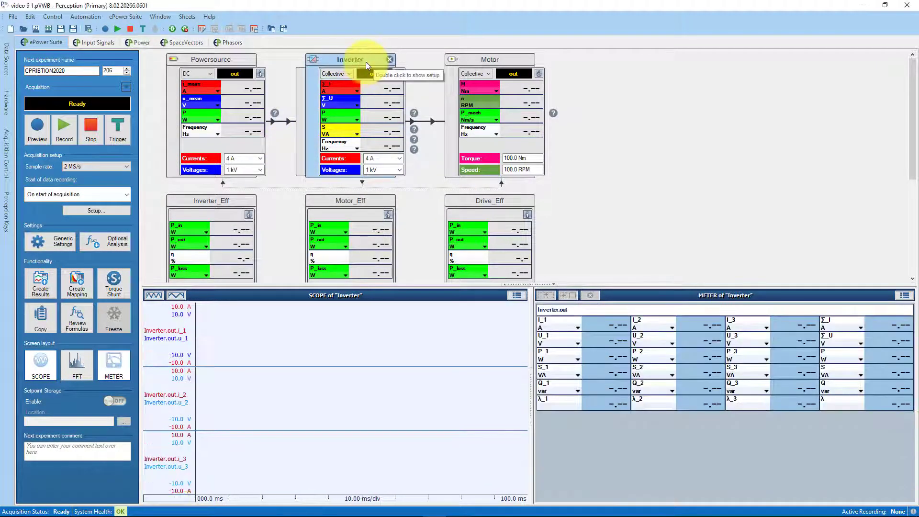
{"action": "left_click", "coordinate": [383, 101]}
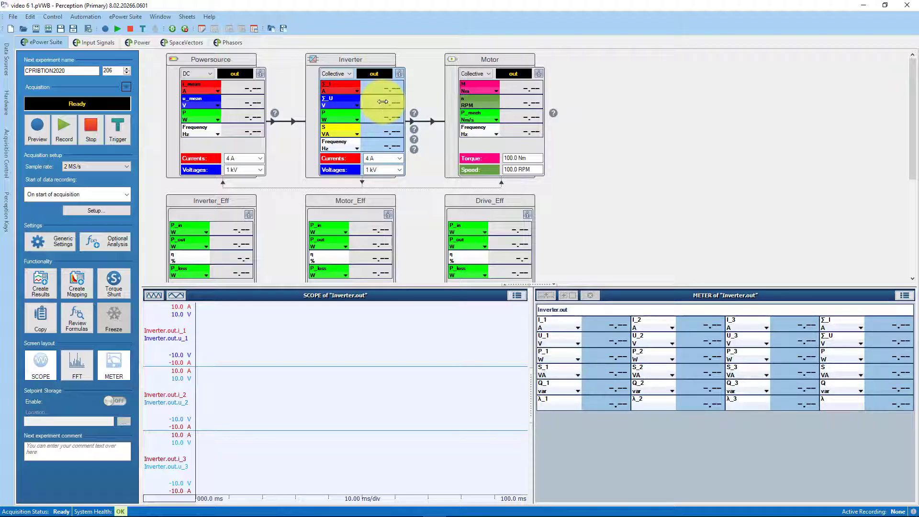
{"action": "left_click", "coordinate": [430, 100]}
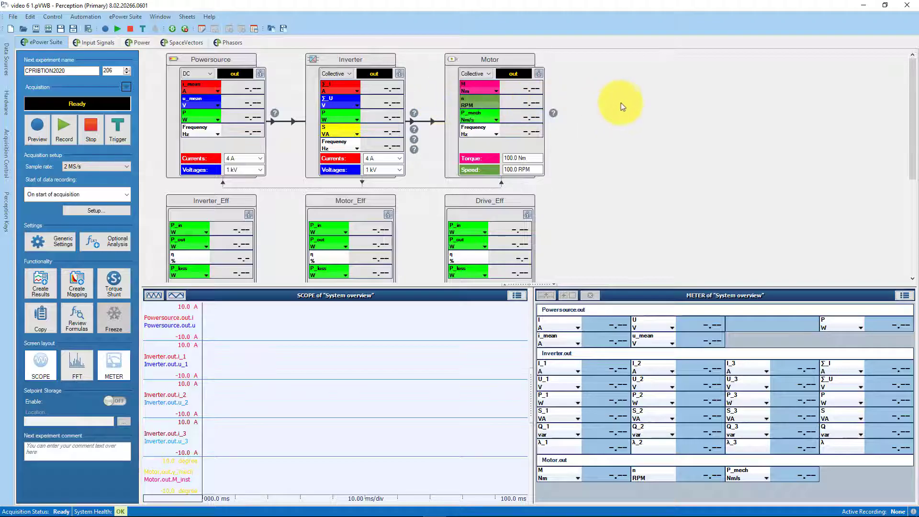
{"action": "mouse_move", "coordinate": [621, 102]}
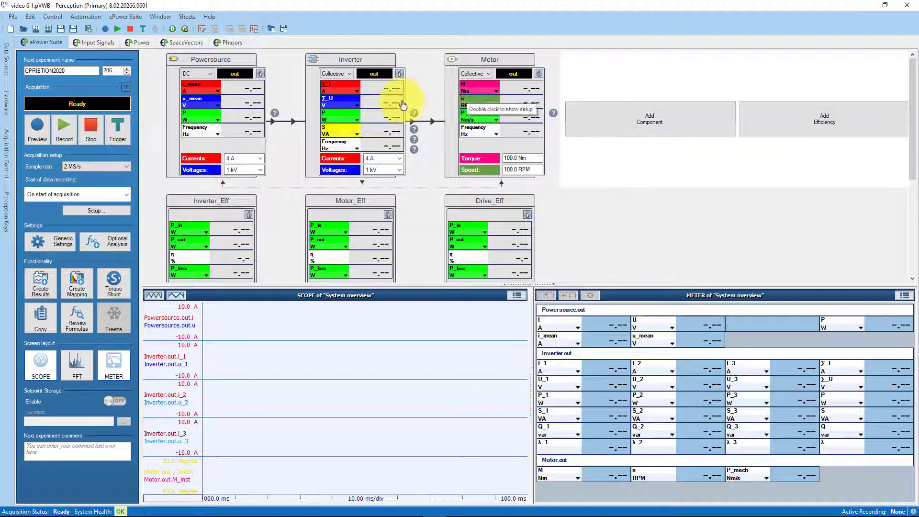
- Give the Inverter output the G914 (0,1 V/A) (AYA M1V) current probe, keeping a 4 A span
{"action": "left_click", "coordinate": [372, 100]}
{"action": "left_click", "coordinate": [372, 100]}
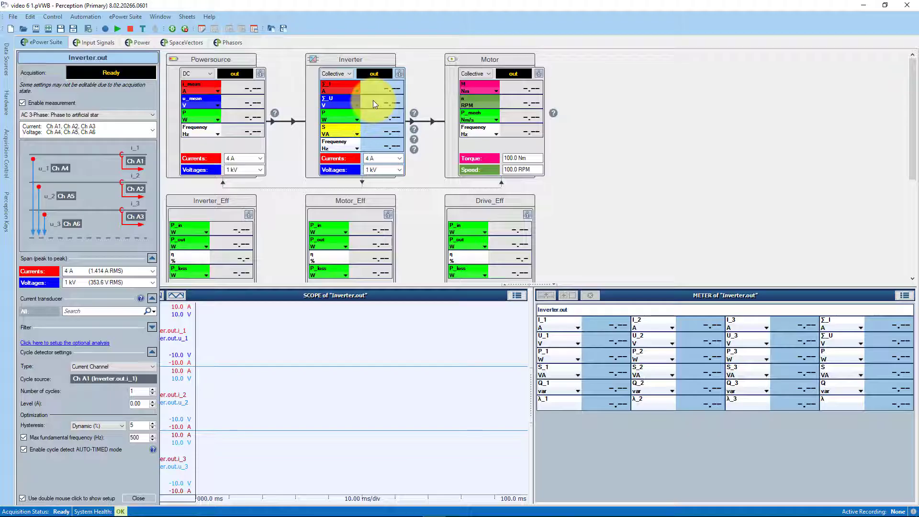
{"action": "left_click", "coordinate": [154, 311]}
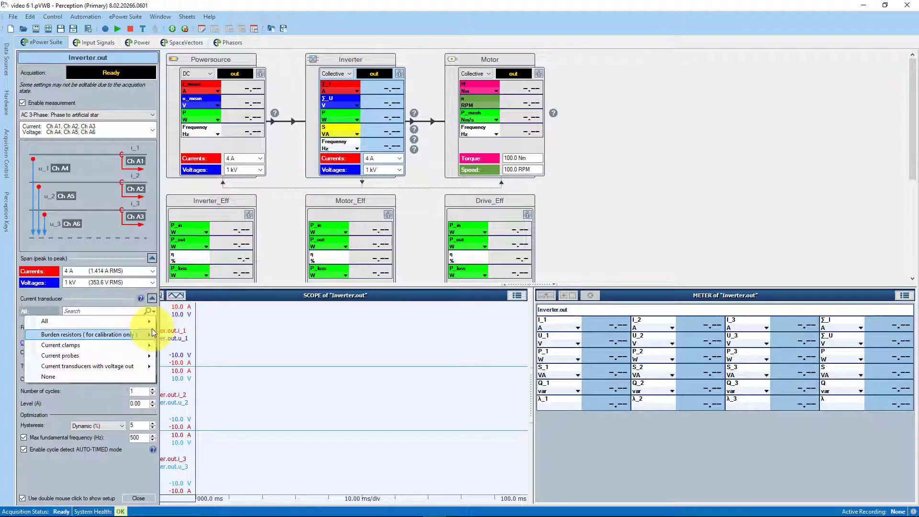
{"action": "mouse_move", "coordinate": [149, 354]}
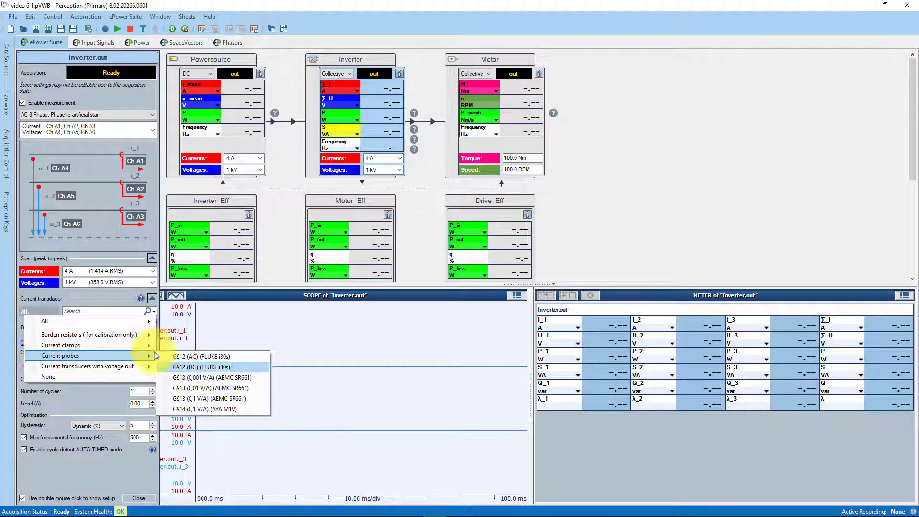
{"action": "left_click", "coordinate": [199, 409]}
{"action": "left_click", "coordinate": [152, 272]}
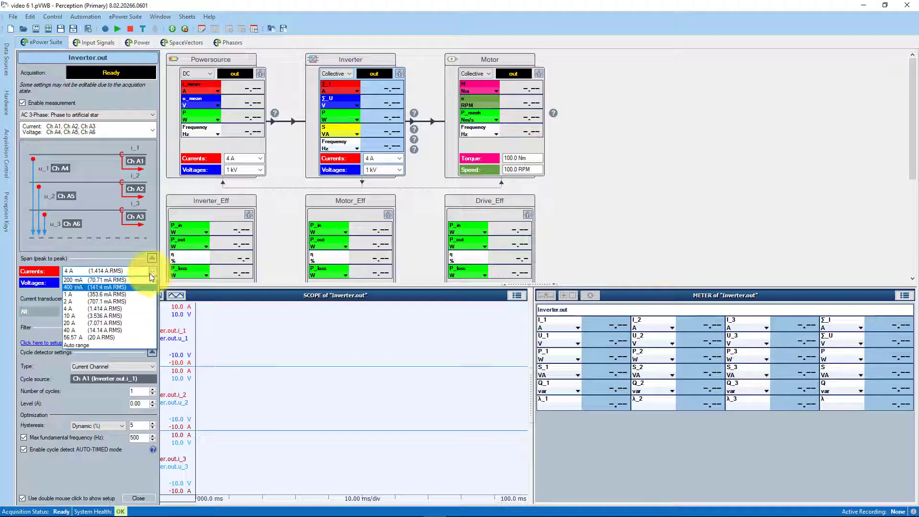
{"action": "left_click", "coordinate": [141, 308]}
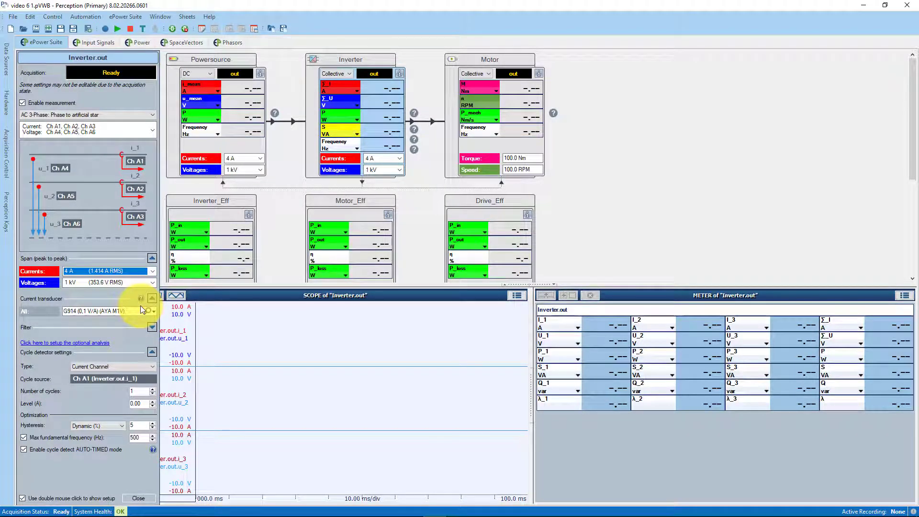
- Look over the Powersource and Motor output setups, then return to the system overview
{"action": "left_click", "coordinate": [218, 150]}
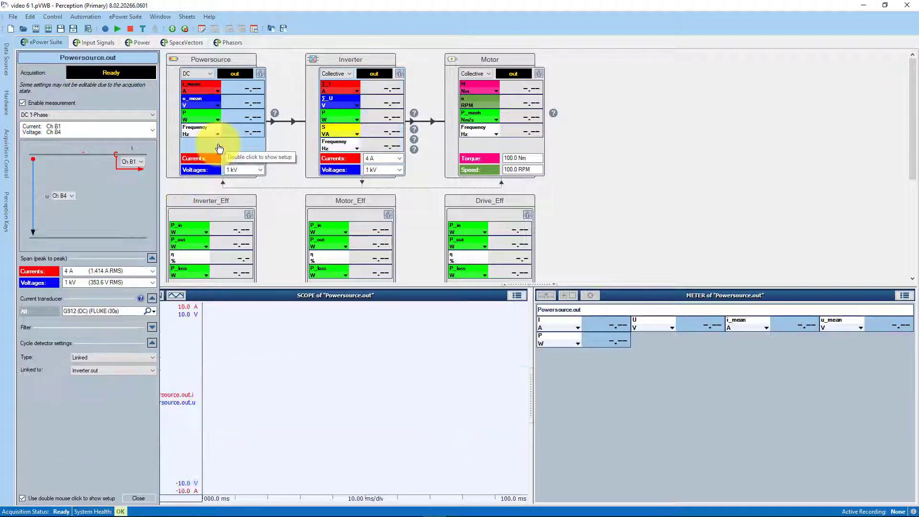
{"action": "left_click", "coordinate": [493, 151]}
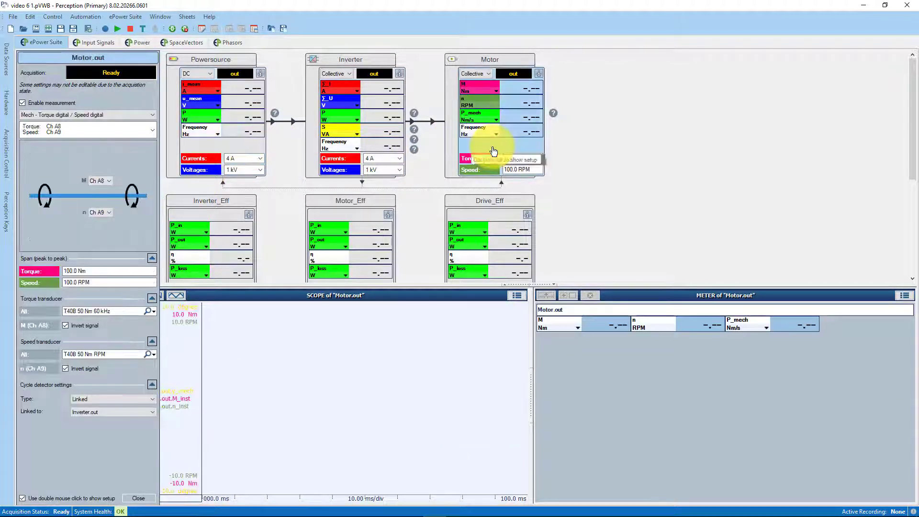
{"action": "left_click", "coordinate": [366, 145]}
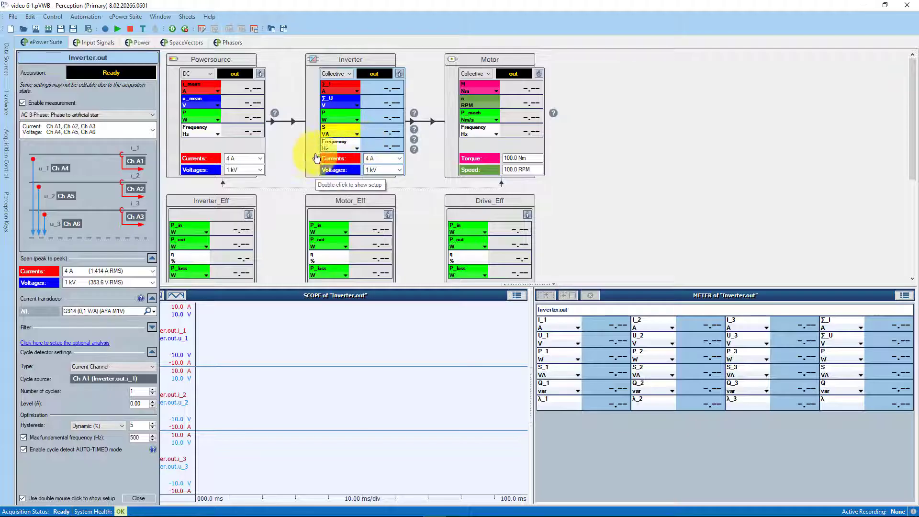
{"action": "left_click", "coordinate": [285, 160]}
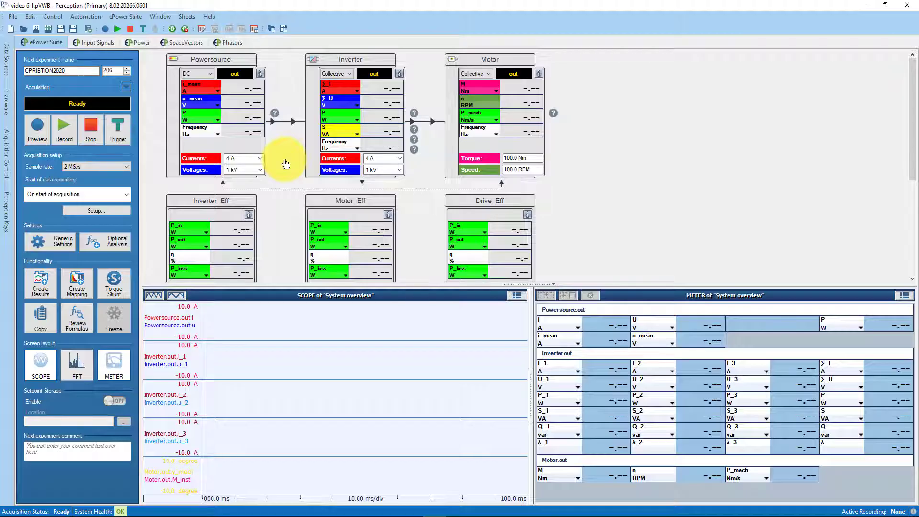
- Preview live measurements, then record a short test run and stop it
{"action": "left_click", "coordinate": [40, 136]}
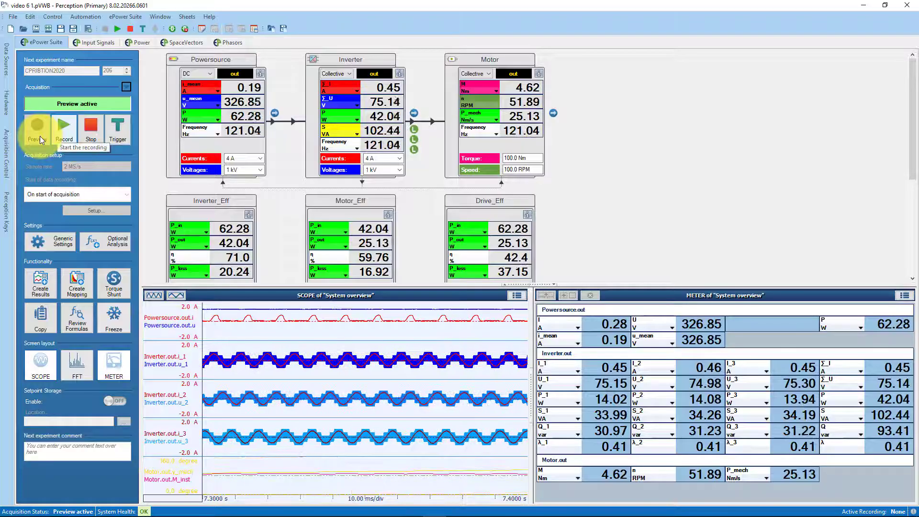
{"action": "left_click", "coordinate": [66, 138]}
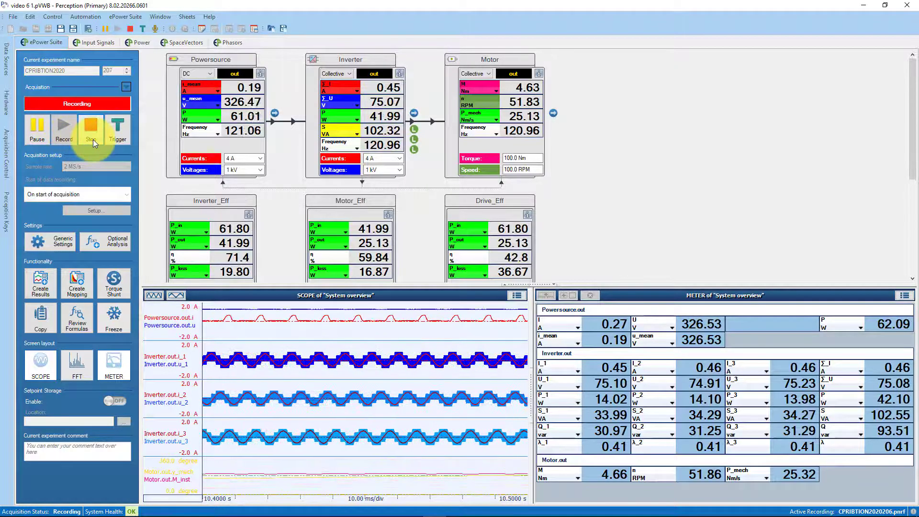
{"action": "left_click", "coordinate": [93, 139]}
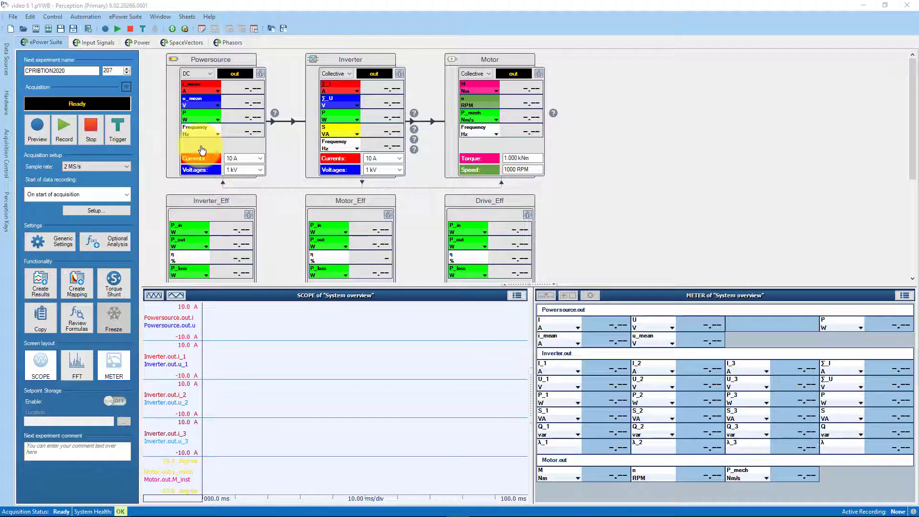
- Switch the Powersource output to the FLUKE i30 current clamp, changing its span from 10 A to 4 A
{"action": "double_click", "coordinate": [233, 147]}
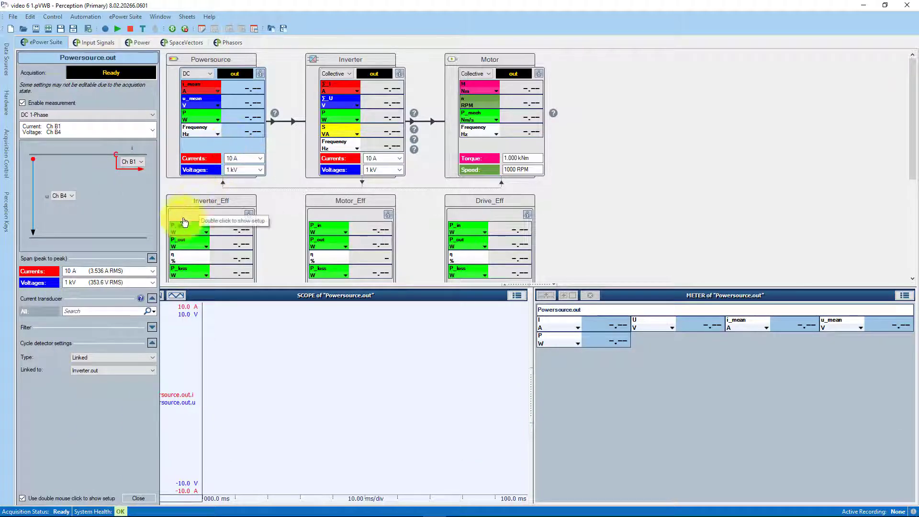
{"action": "left_click", "coordinate": [153, 314]}
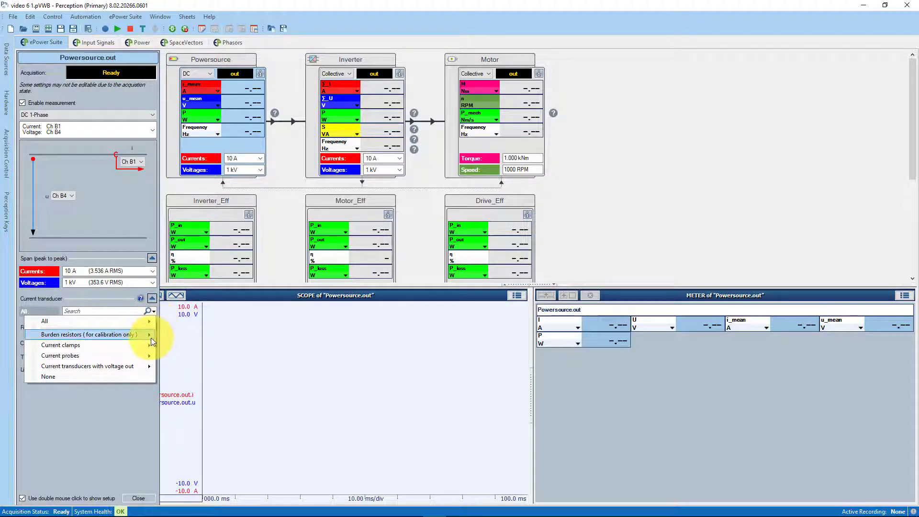
{"action": "mouse_move", "coordinate": [151, 348]}
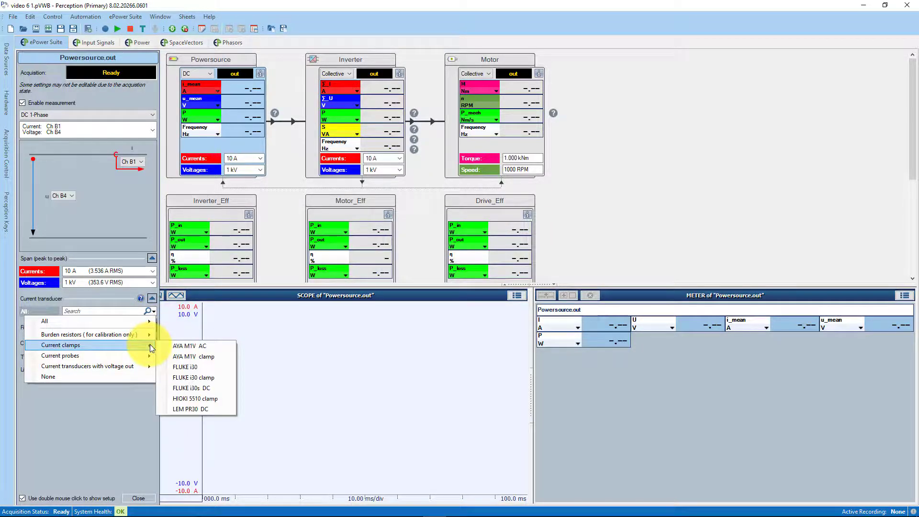
{"action": "left_click", "coordinate": [185, 367]}
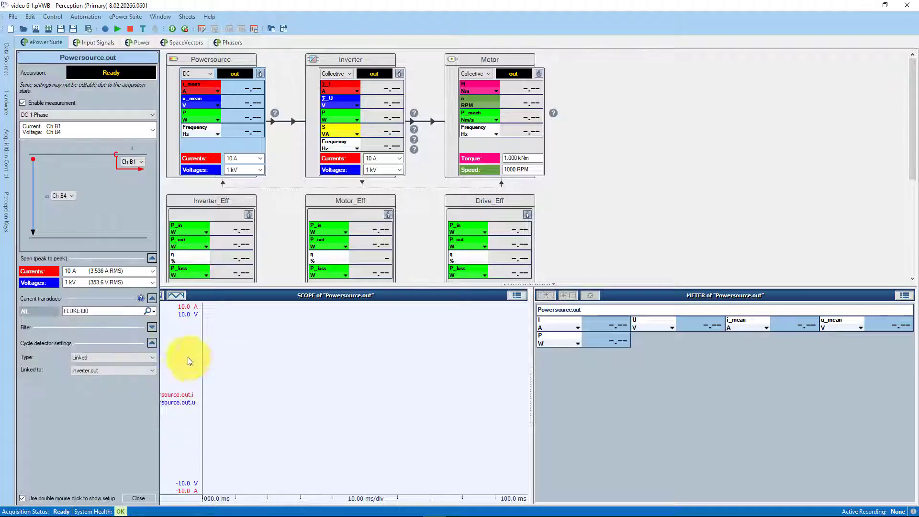
{"action": "left_click", "coordinate": [153, 271]}
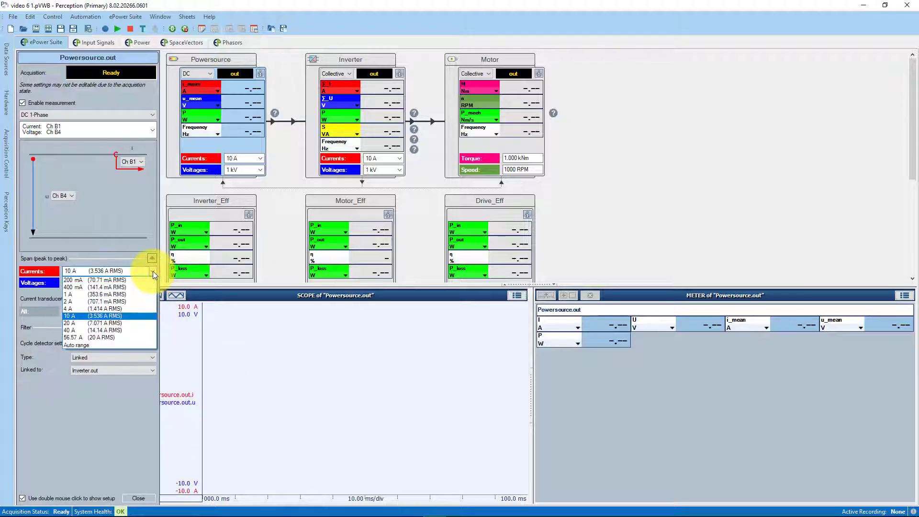
{"action": "left_click", "coordinate": [139, 308]}
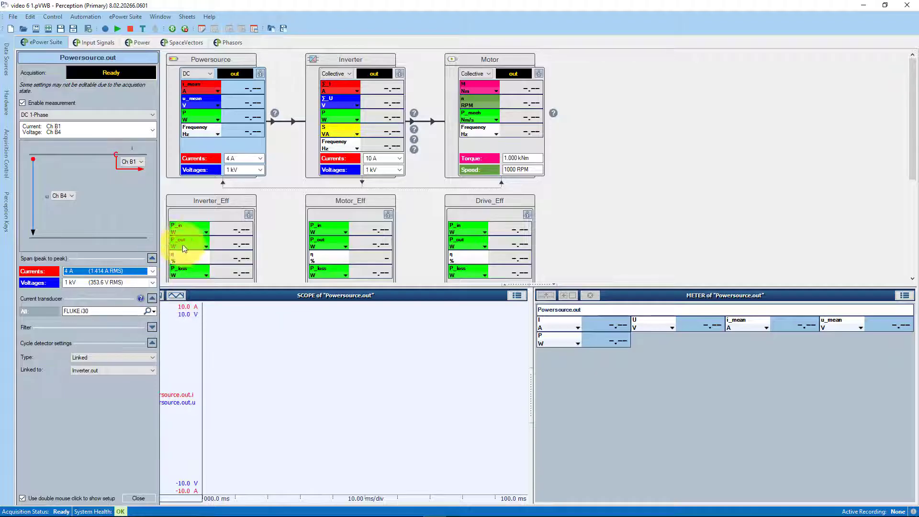
- Fit the Inverter output with the AYA M1V AC current clamp and a 4 A current span
{"action": "double_click", "coordinate": [373, 125]}
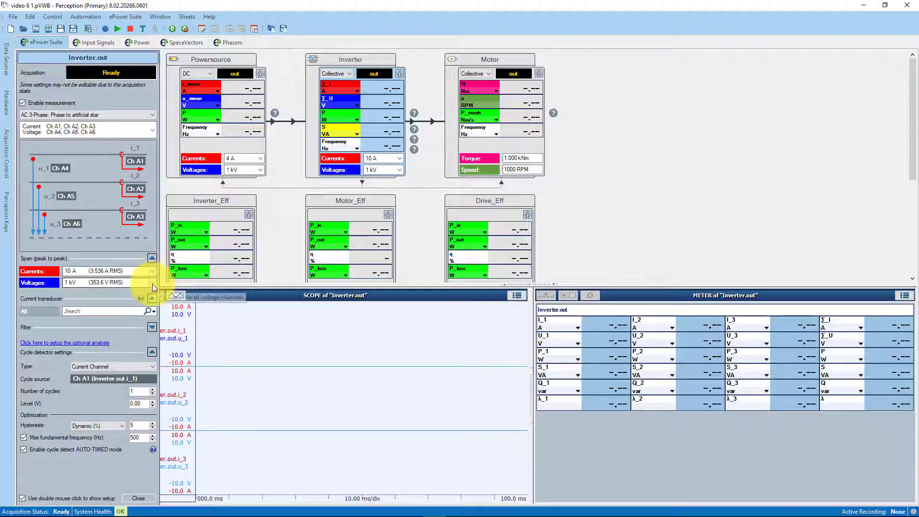
{"action": "left_click", "coordinate": [153, 311]}
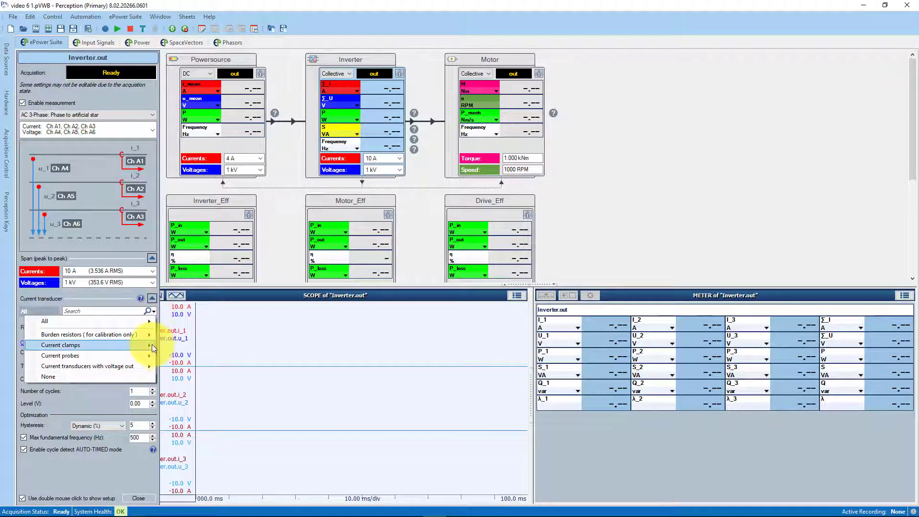
{"action": "left_click", "coordinate": [182, 348]}
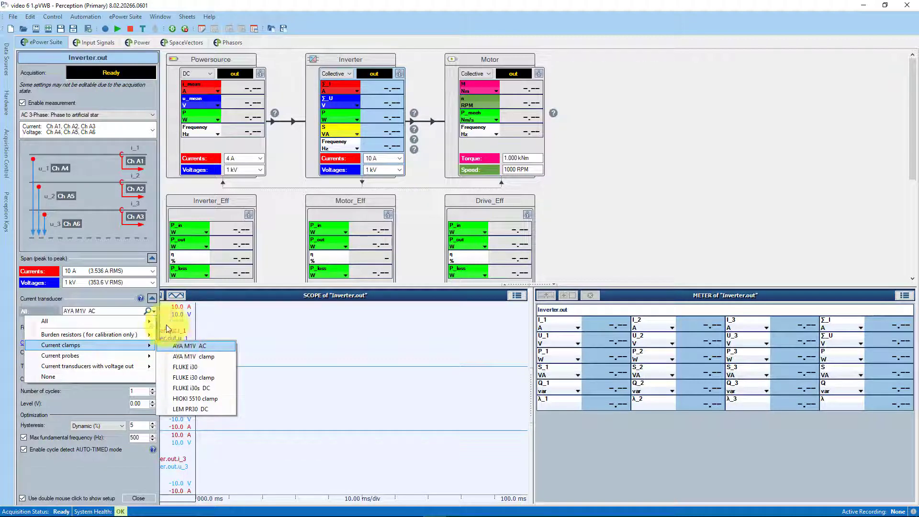
{"action": "left_click", "coordinate": [153, 272]}
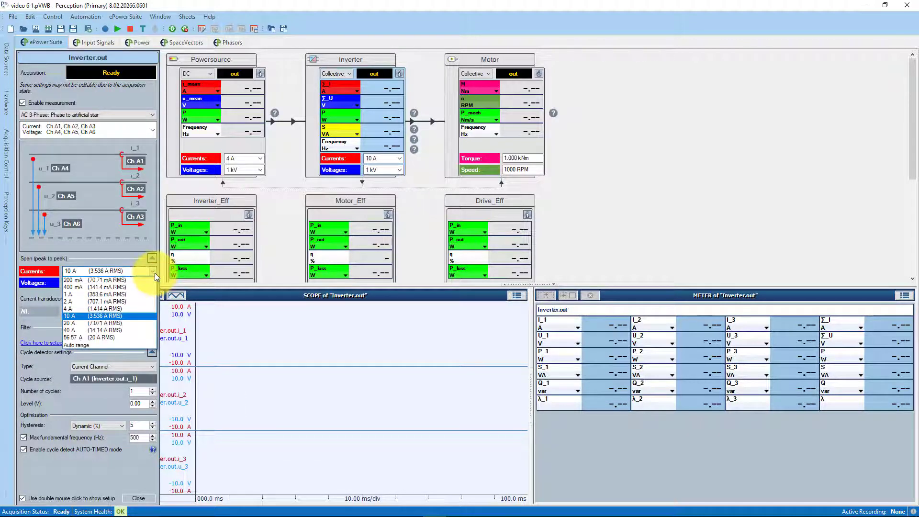
{"action": "left_click", "coordinate": [142, 308]}
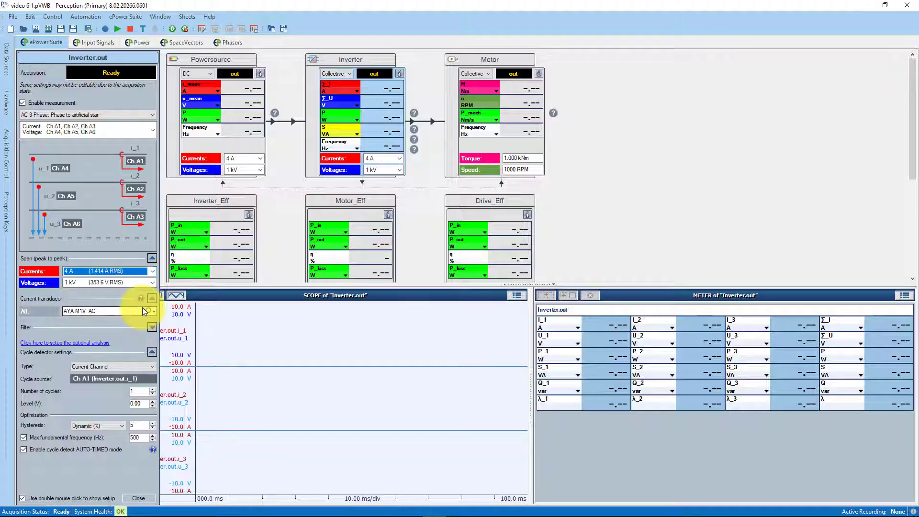
- Assign the motor the T40B 50 Nm RPM speed sensor and T40B 50 Nm 60 kHz torque sensor
{"action": "left_click", "coordinate": [494, 150]}
{"action": "double_click", "coordinate": [494, 150]}
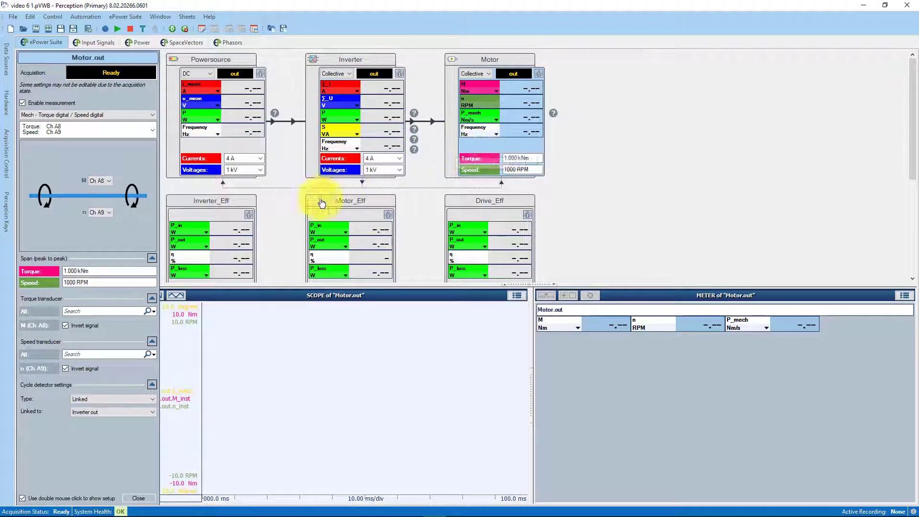
{"action": "left_click", "coordinate": [153, 355]}
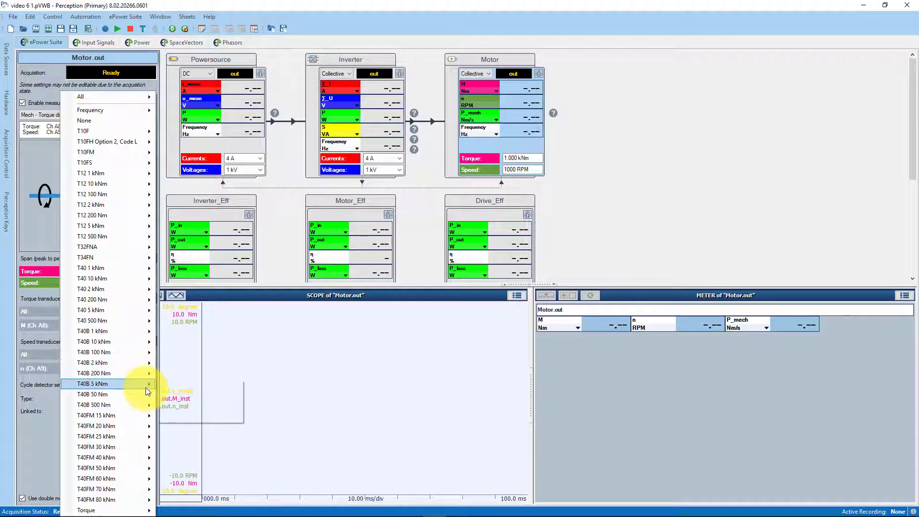
{"action": "mouse_move", "coordinate": [145, 393]}
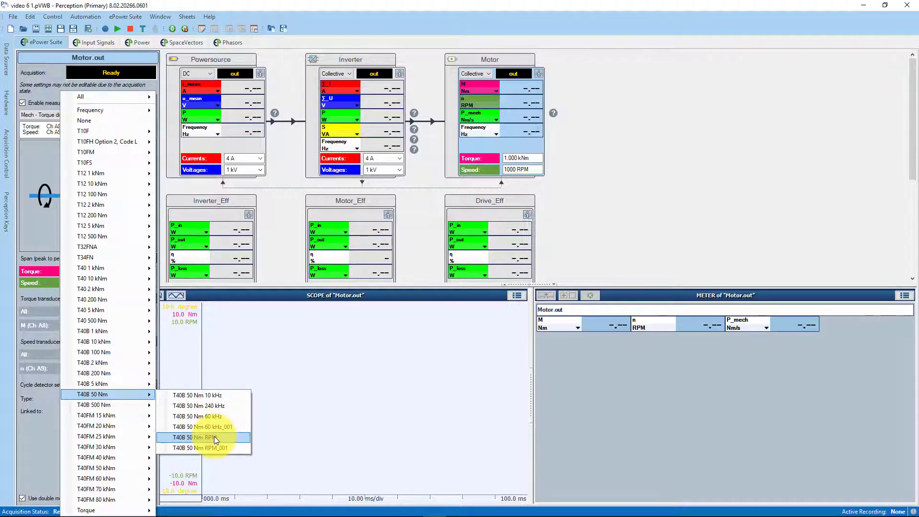
{"action": "left_click", "coordinate": [214, 437]}
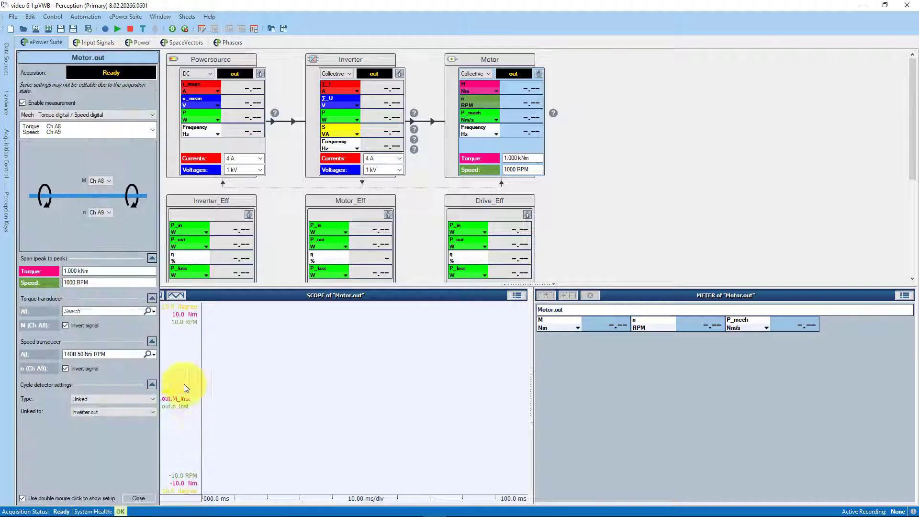
{"action": "left_click", "coordinate": [152, 312]}
{"action": "mouse_move", "coordinate": [139, 393]}
{"action": "left_click", "coordinate": [211, 416]}
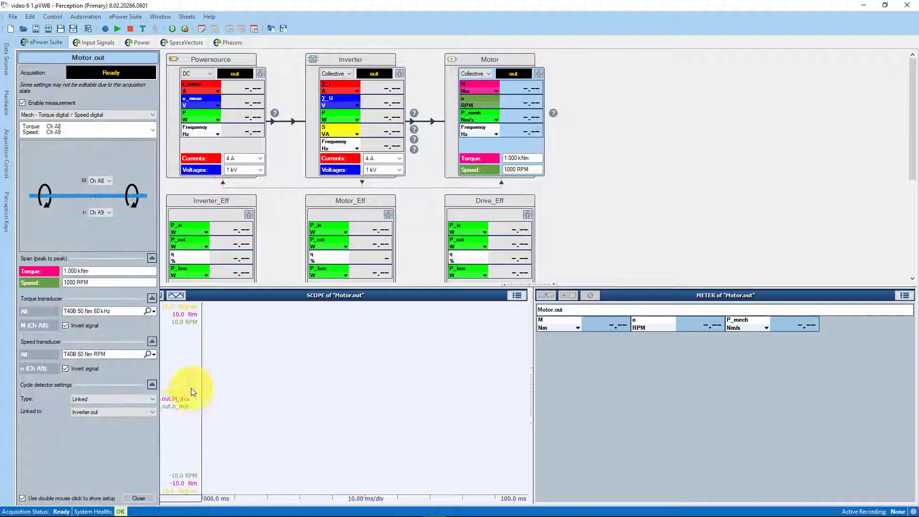
- Set the speed span to 100.0 RPM and begin entering a 100 Nm torque span
{"action": "left_click", "coordinate": [77, 281]}
{"action": "double_click", "coordinate": [78, 281]}
{"action": "type", "text": "100"}
{"action": "key", "text": "Return"}
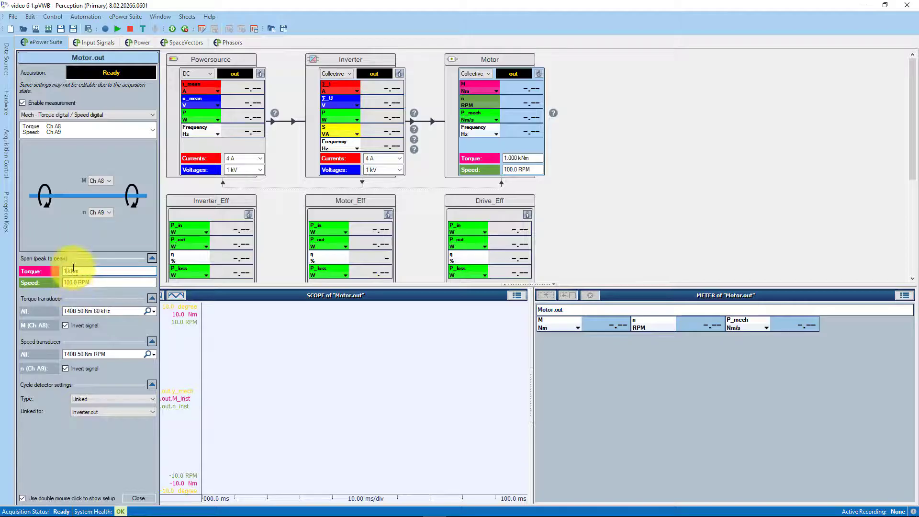
{"action": "double_click", "coordinate": [69, 271]}
{"action": "type", "text": "1"}
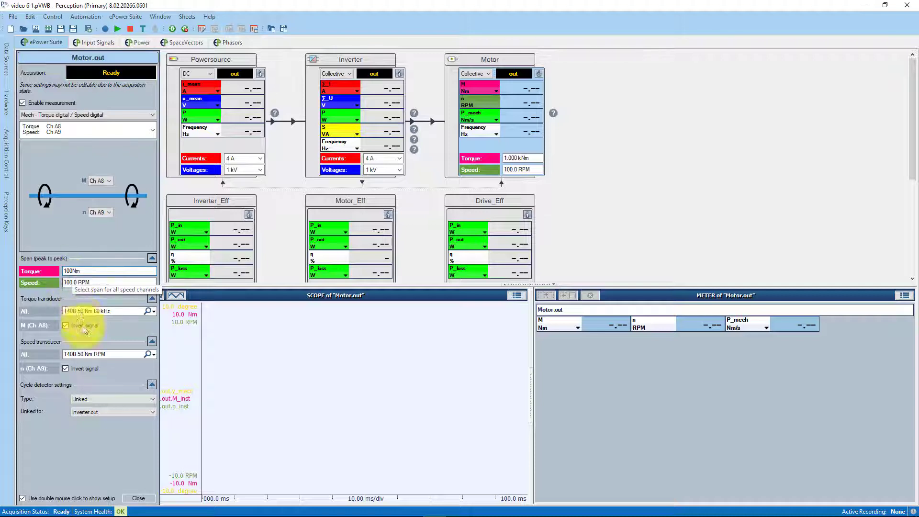
- Apply the motor torque span, start a live preview, and inspect the Powersource and Inverter readings
{"action": "left_click", "coordinate": [135, 498]}
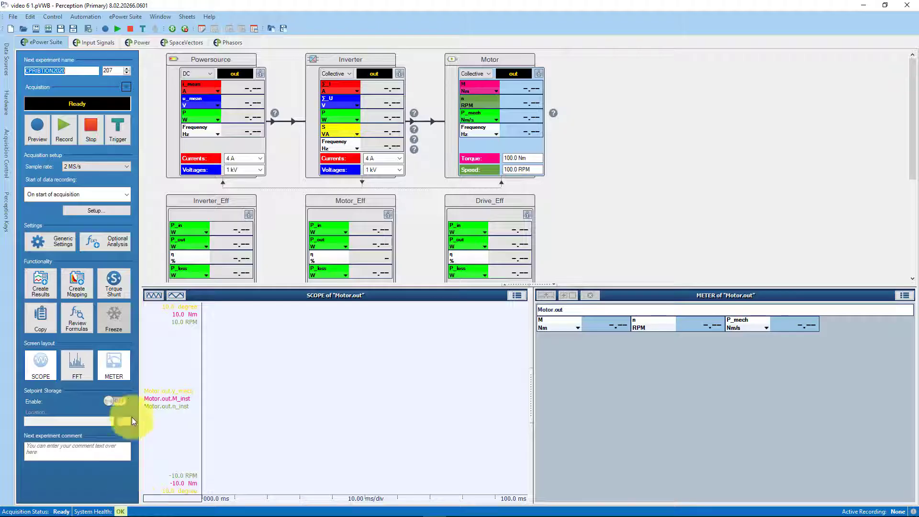
{"action": "left_click", "coordinate": [35, 139]}
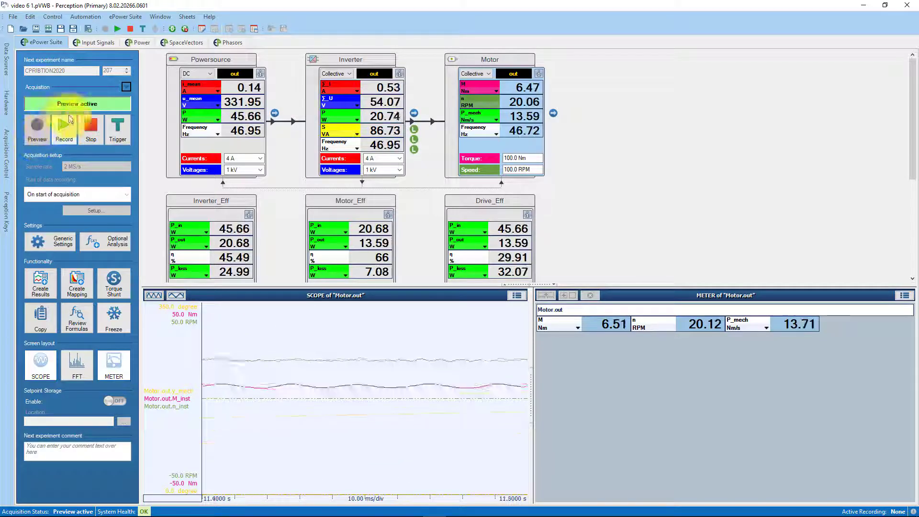
{"action": "left_click", "coordinate": [198, 144]}
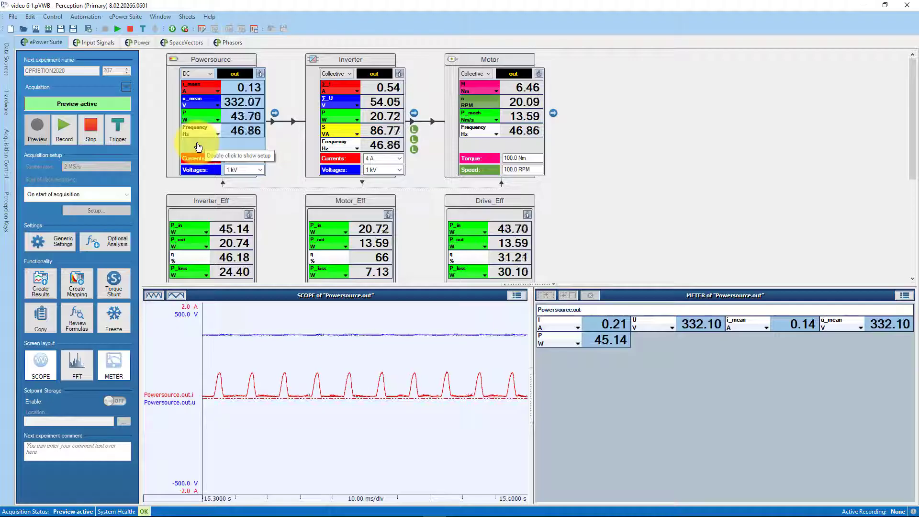
{"action": "left_click", "coordinate": [361, 140]}
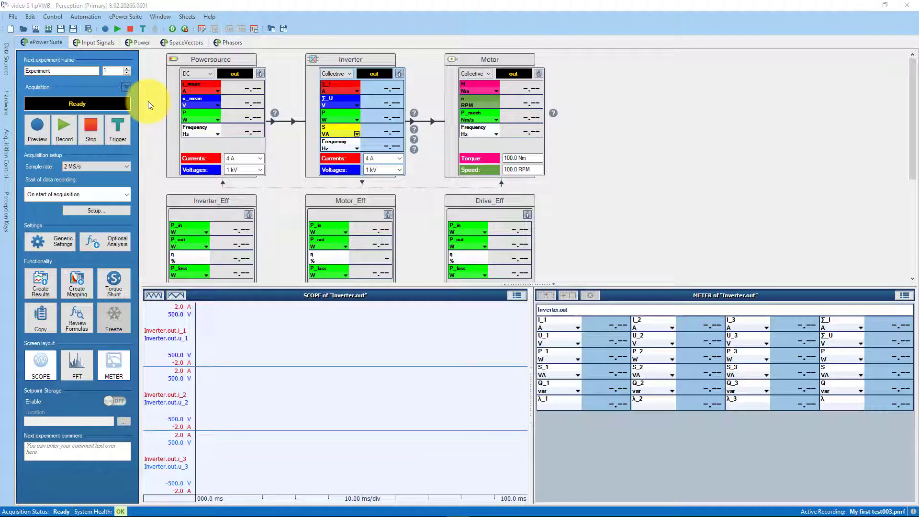
- Name the next experiment 'My first test', then record a test run and stop it
{"action": "double_click", "coordinate": [82, 70]}
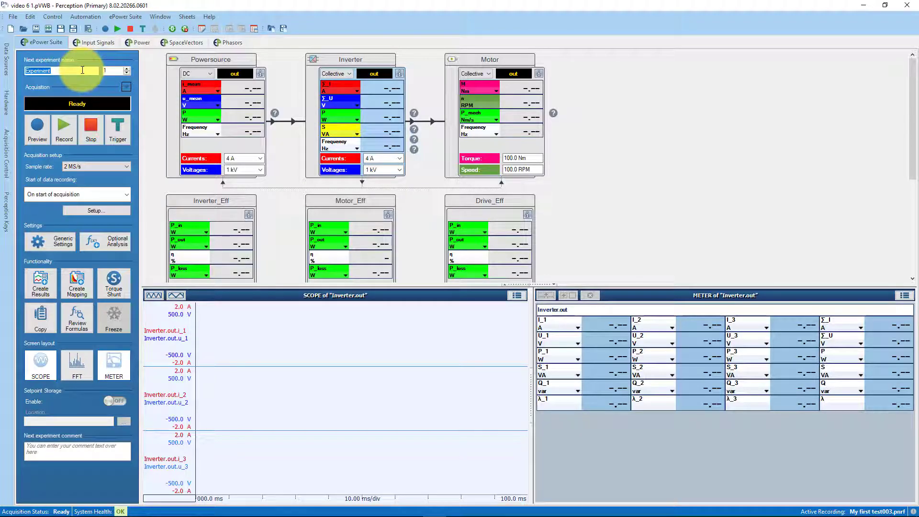
{"action": "type", "text": "My first test"}
{"action": "left_click", "coordinate": [64, 125]}
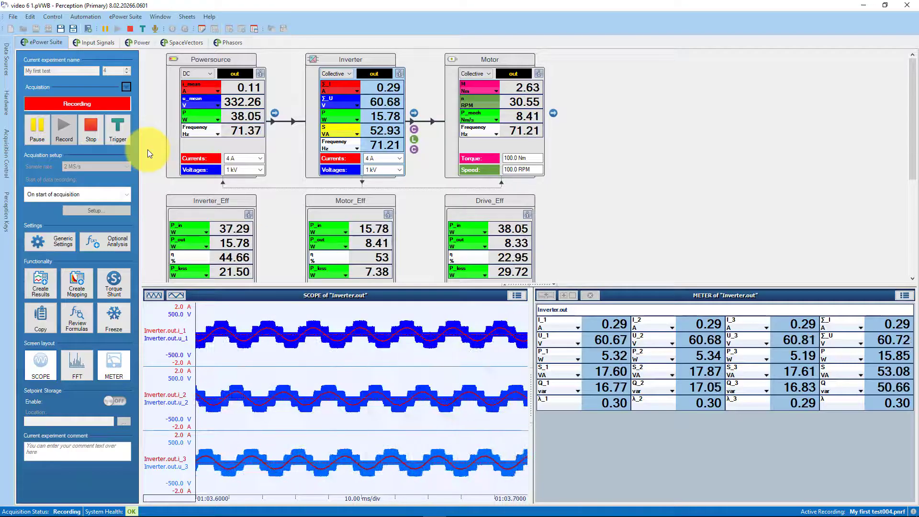
{"action": "left_click", "coordinate": [91, 132]}
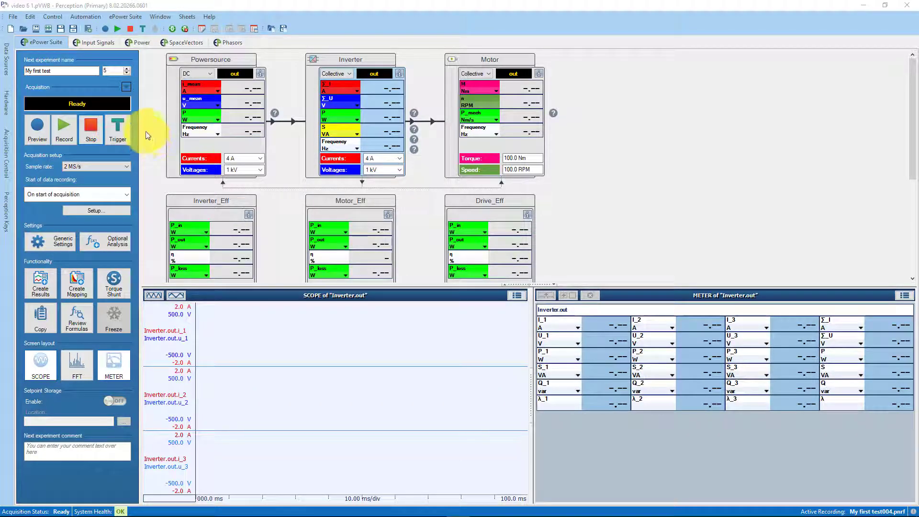
- Show the Inverter.out signals on the Input Signals sheet, fitted to the whole recording
{"action": "left_click", "coordinate": [105, 43]}
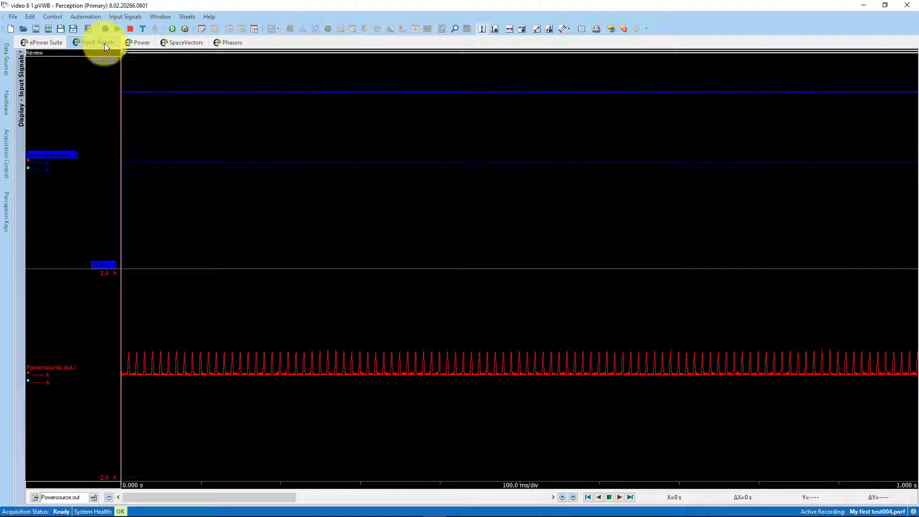
{"action": "left_click", "coordinate": [75, 498]}
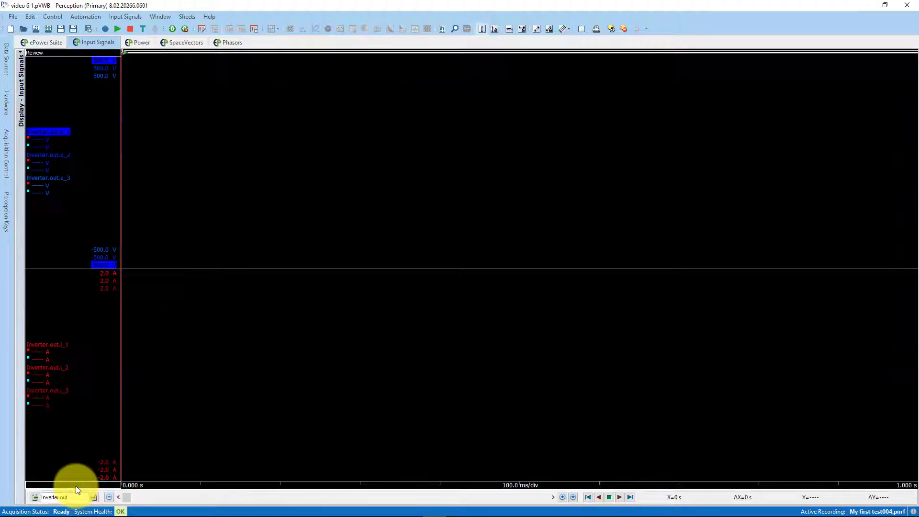
{"action": "left_click", "coordinate": [76, 485]}
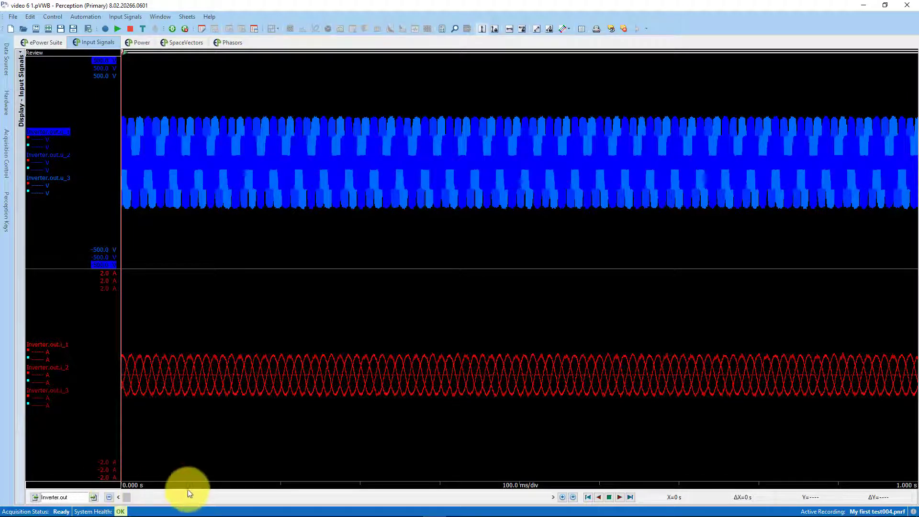
{"action": "left_click", "coordinate": [572, 497]}
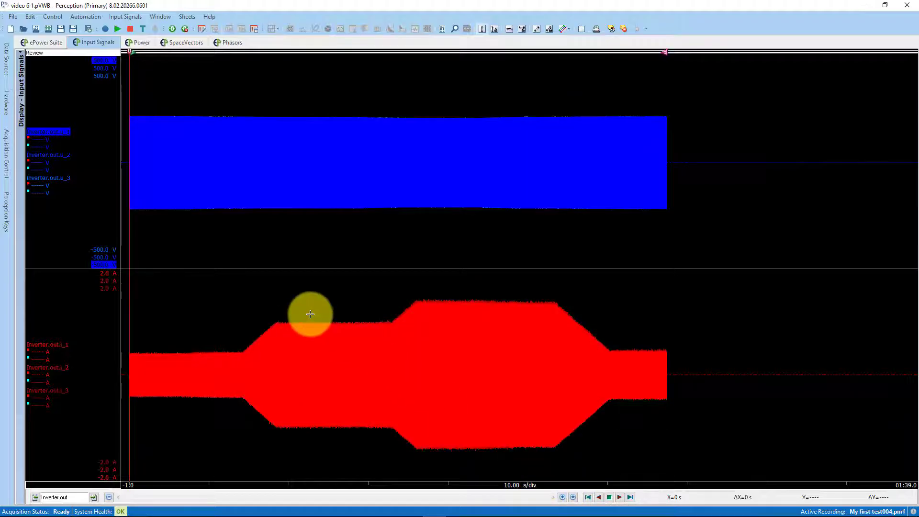
- Zoom progressively into the current waveforms, then UnZoom back to the full view
{"action": "left_click_drag", "start_coordinate": [310, 314], "coordinate": [329, 439]}
{"action": "left_click_drag", "start_coordinate": [339, 284], "coordinate": [376, 467]}
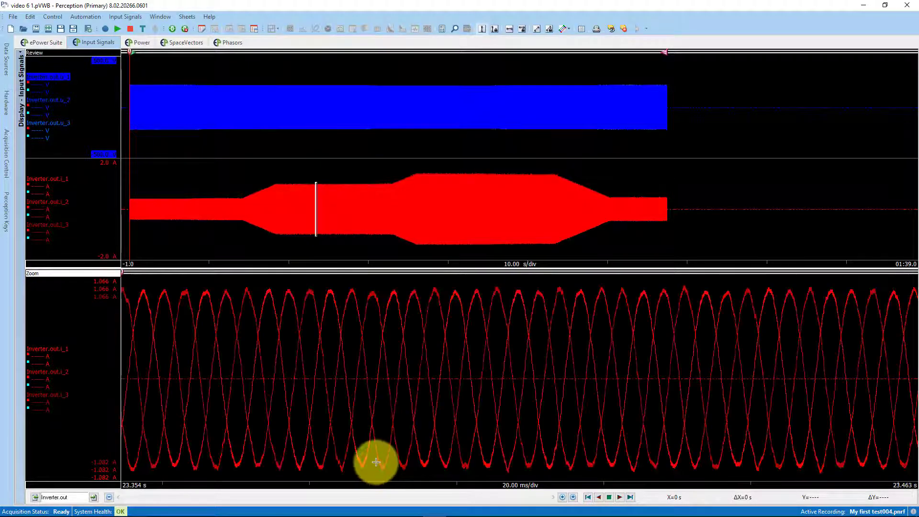
{"action": "left_click_drag", "start_coordinate": [353, 280], "coordinate": [435, 474]}
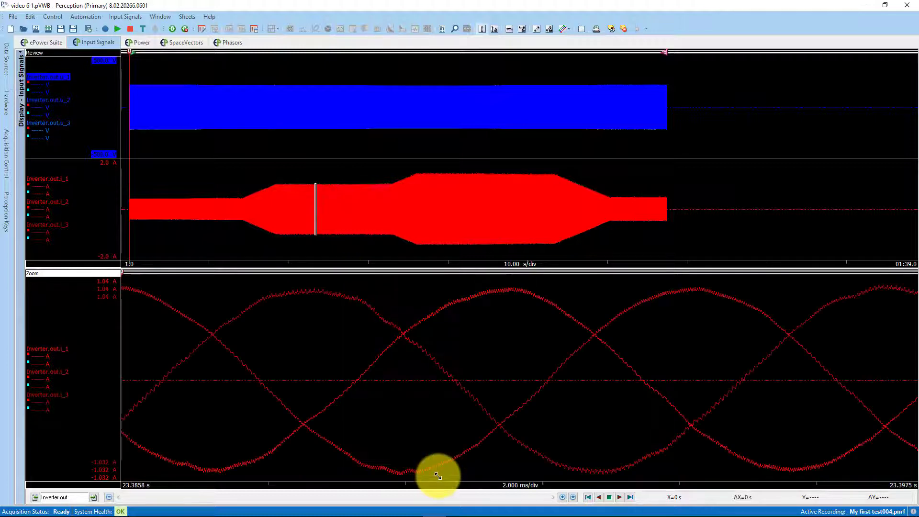
{"action": "right_click", "coordinate": [498, 318]}
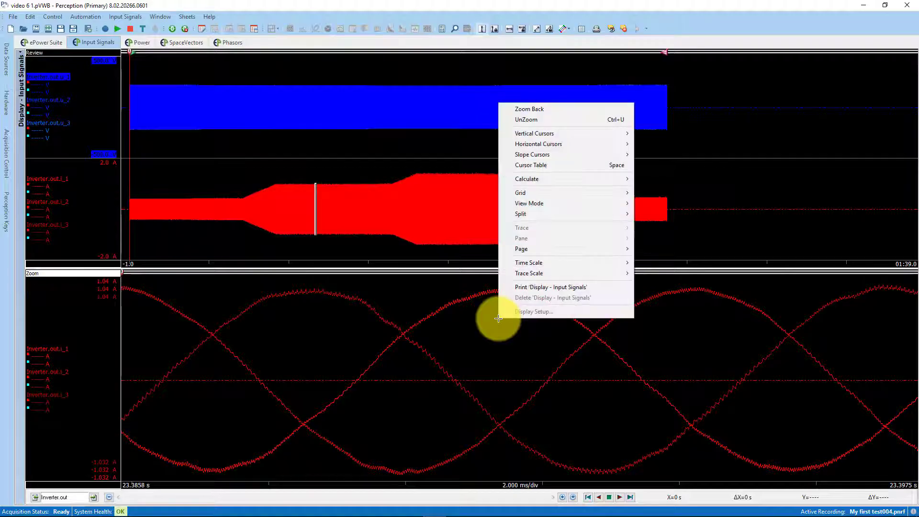
{"action": "left_click", "coordinate": [511, 120]}
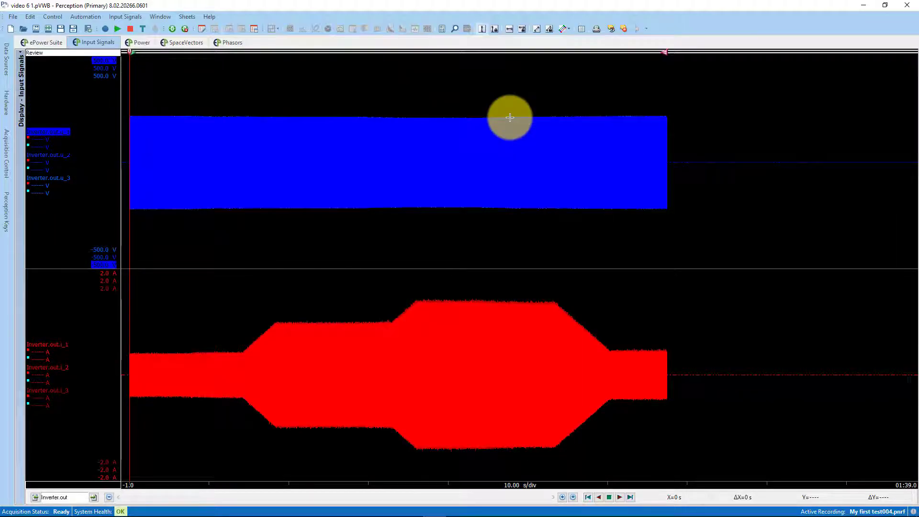
- Plot Inverter.out on the Power sheet over the full recording, auto-scaling all traces on the page
{"action": "left_click", "coordinate": [144, 43]}
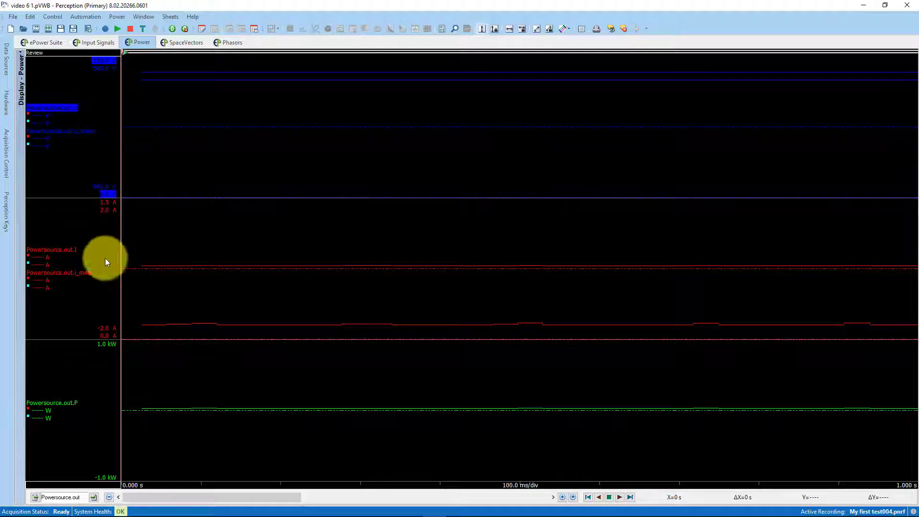
{"action": "left_click", "coordinate": [58, 497]}
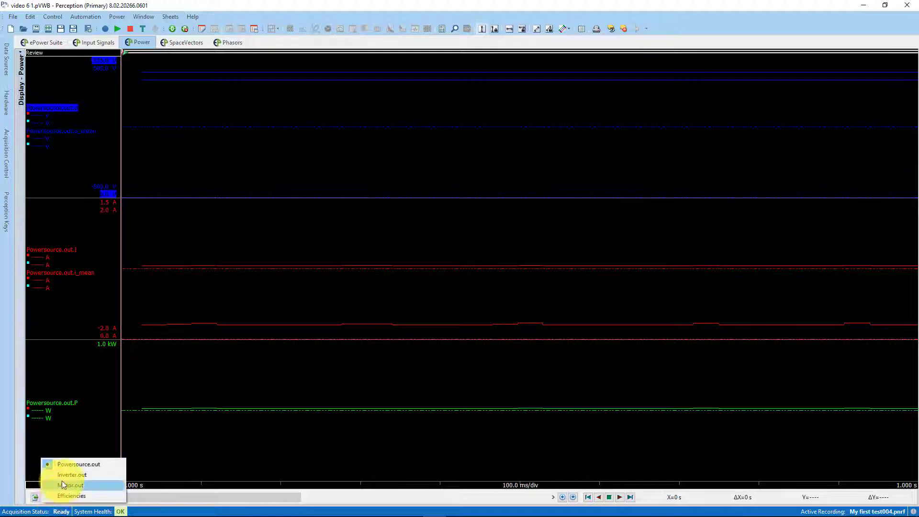
{"action": "left_click", "coordinate": [62, 475]}
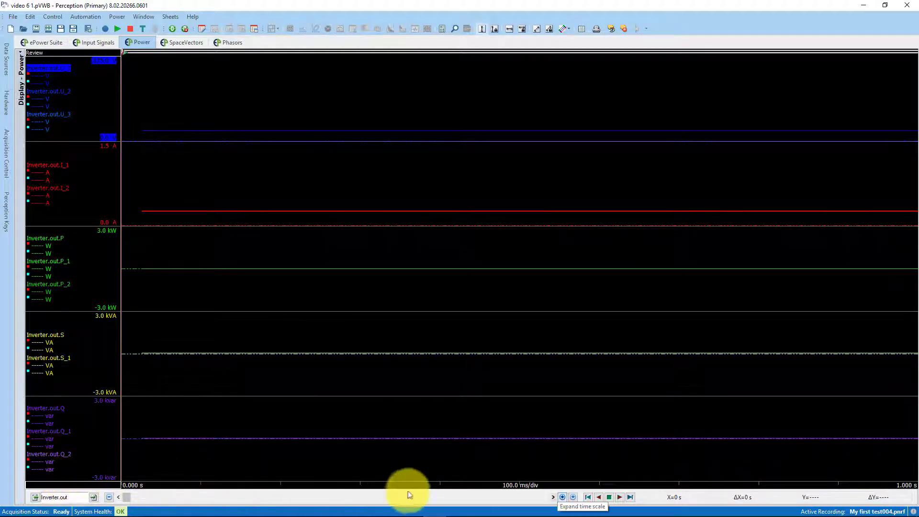
{"action": "left_click", "coordinate": [572, 498]}
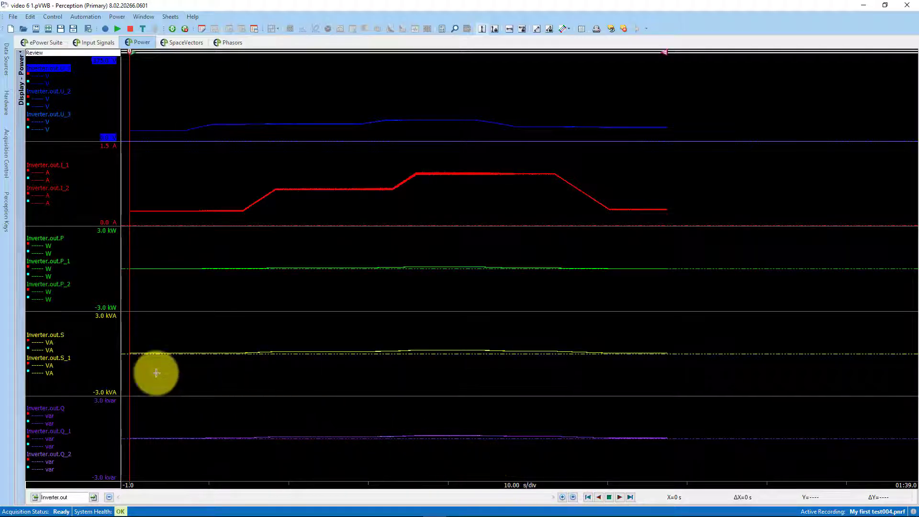
{"action": "right_click", "coordinate": [56, 335]}
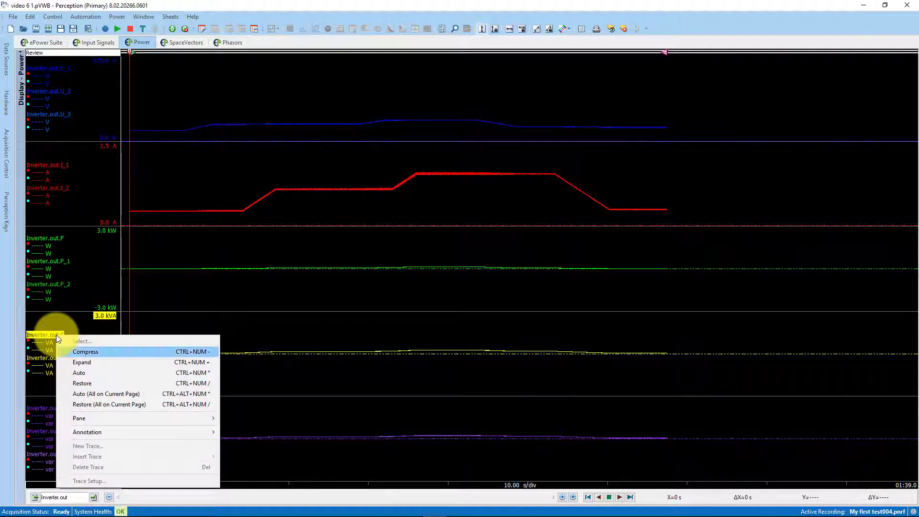
{"action": "left_click", "coordinate": [98, 391]}
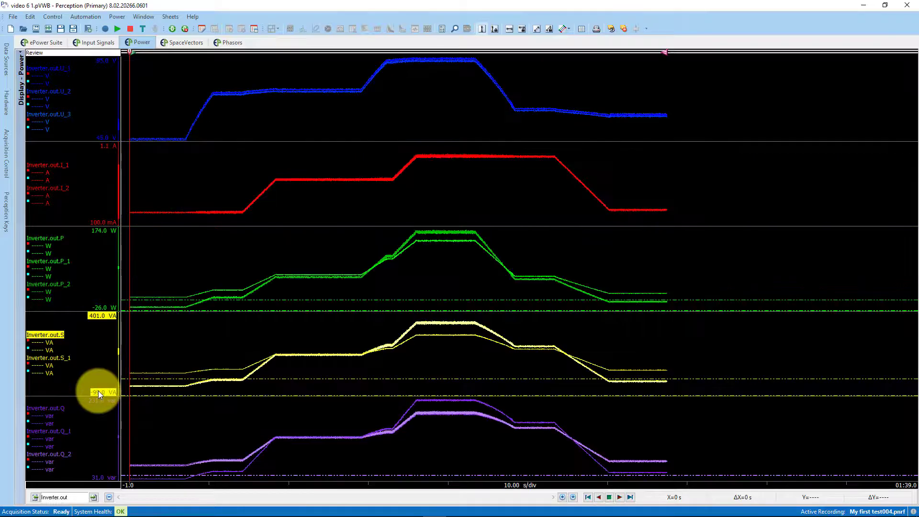